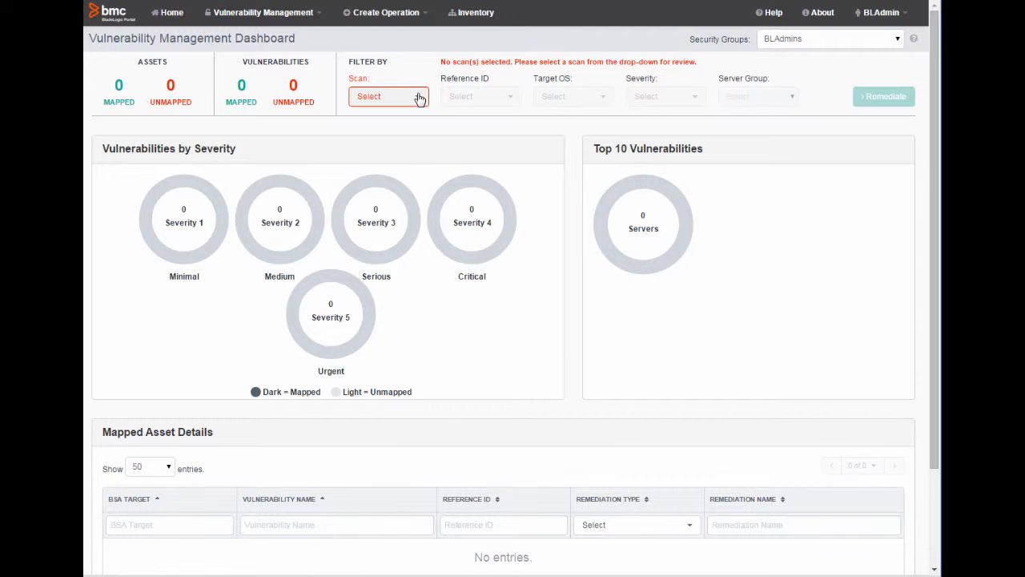
# Load the WALL_AG_SL.xml scan into the dashboard and look over its mapped asset details
pyautogui.click(419, 98)
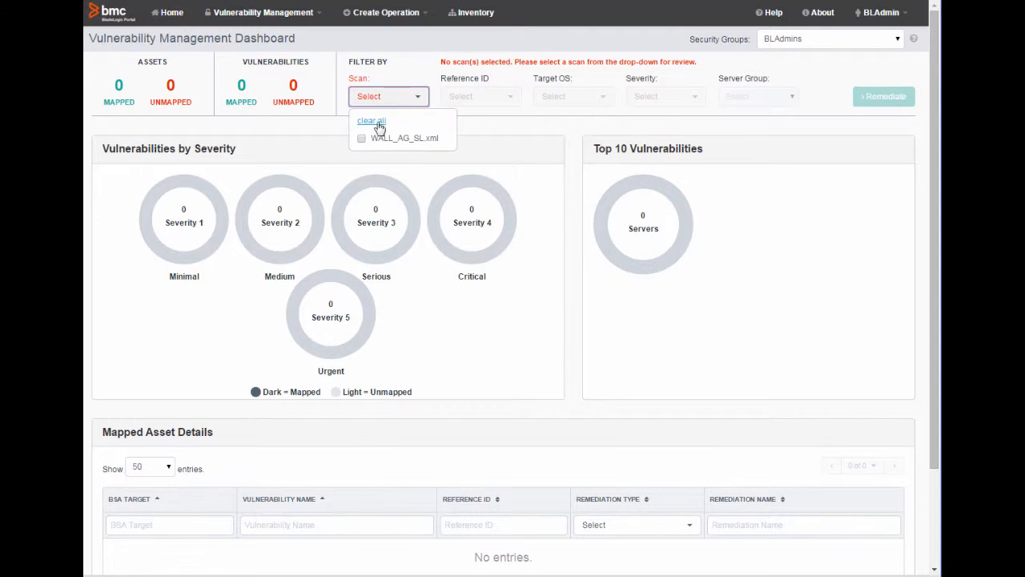
pyautogui.click(362, 139)
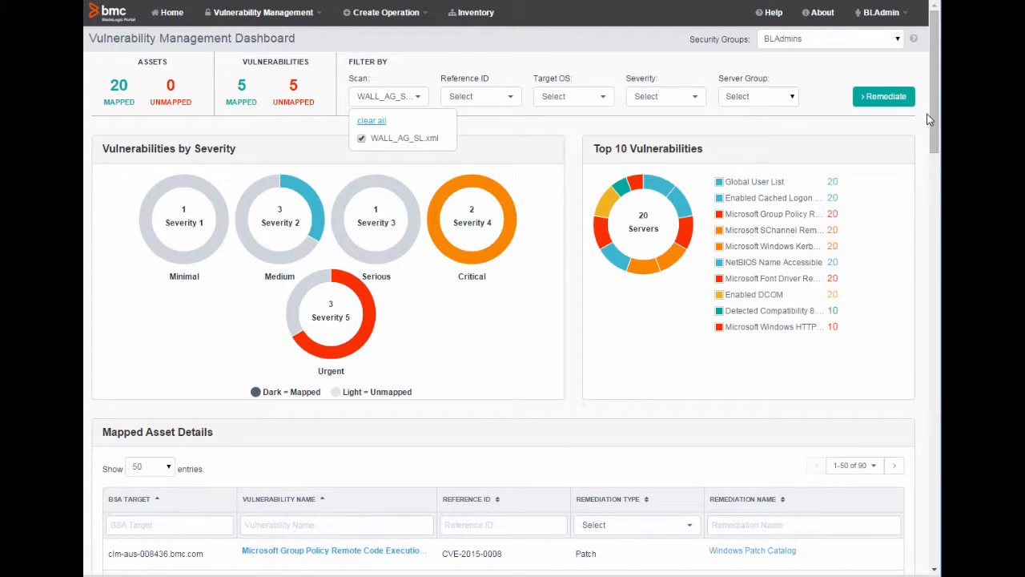
pyautogui.moveTo(931, 121); pyautogui.dragTo(911, 201)
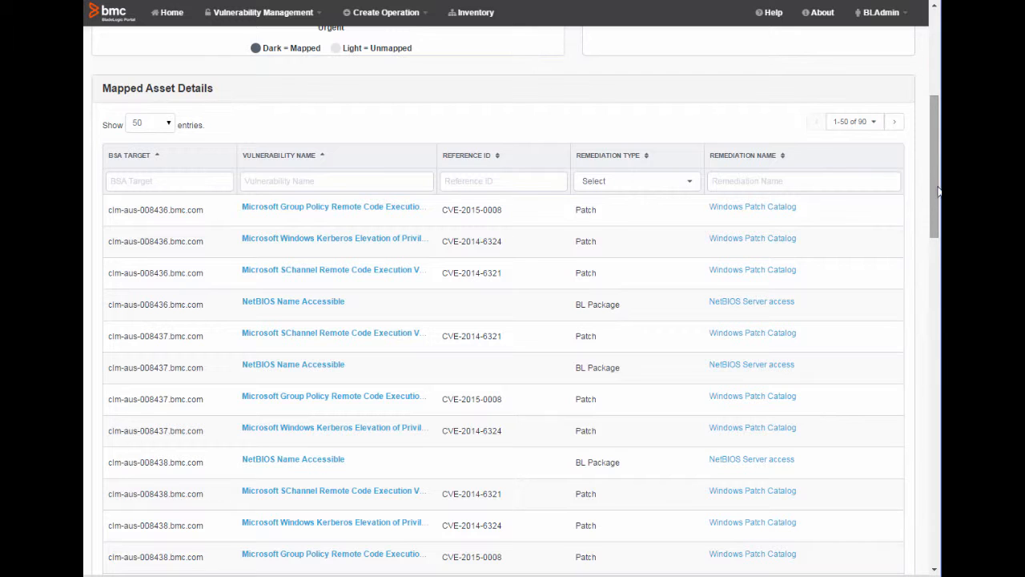
pyautogui.moveTo(931, 189); pyautogui.dragTo(927, 81)
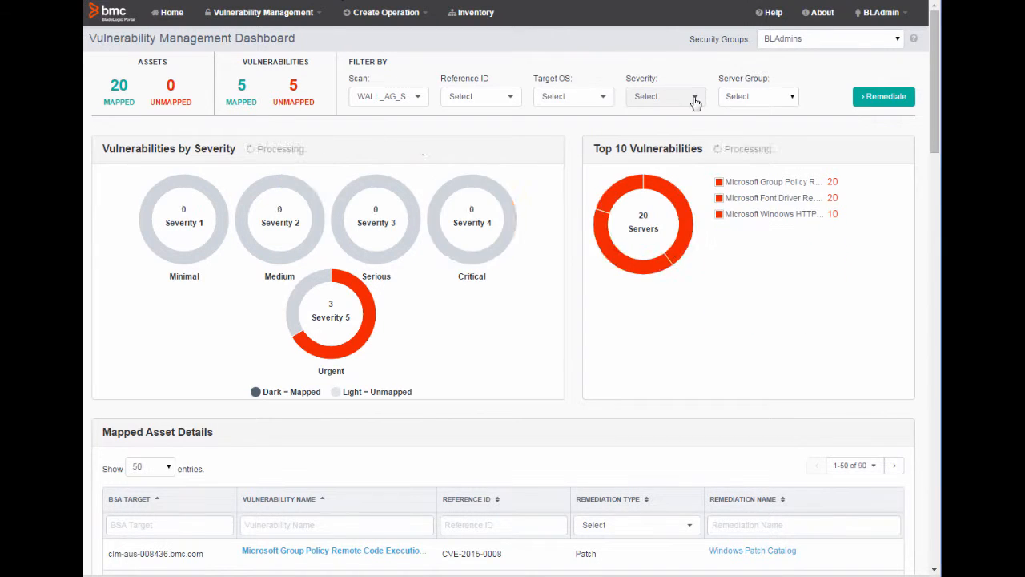
# Filter the vulnerabilities by Severity 5 and clear that filter again
pyautogui.click(637, 96)
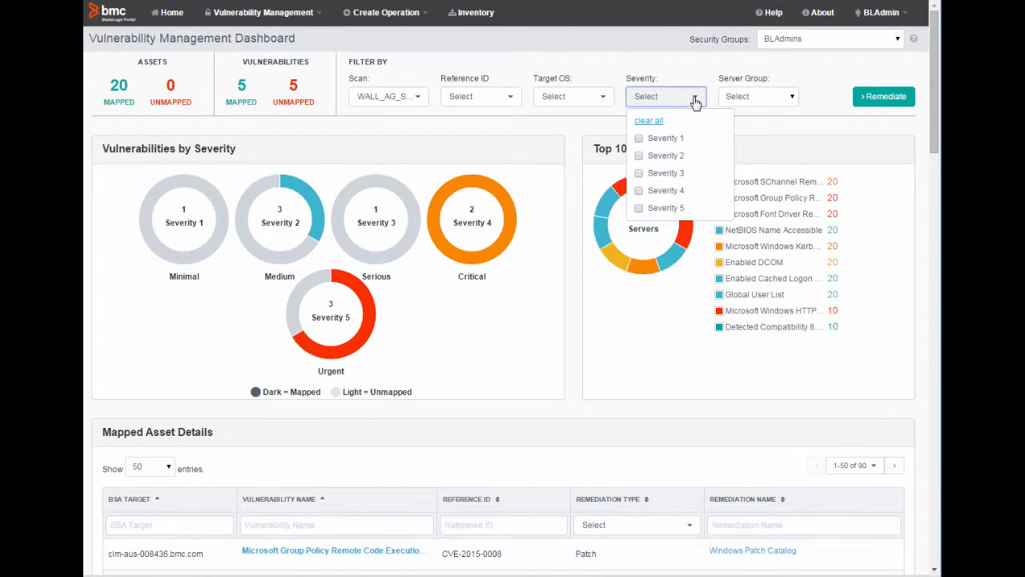
pyautogui.click(638, 209)
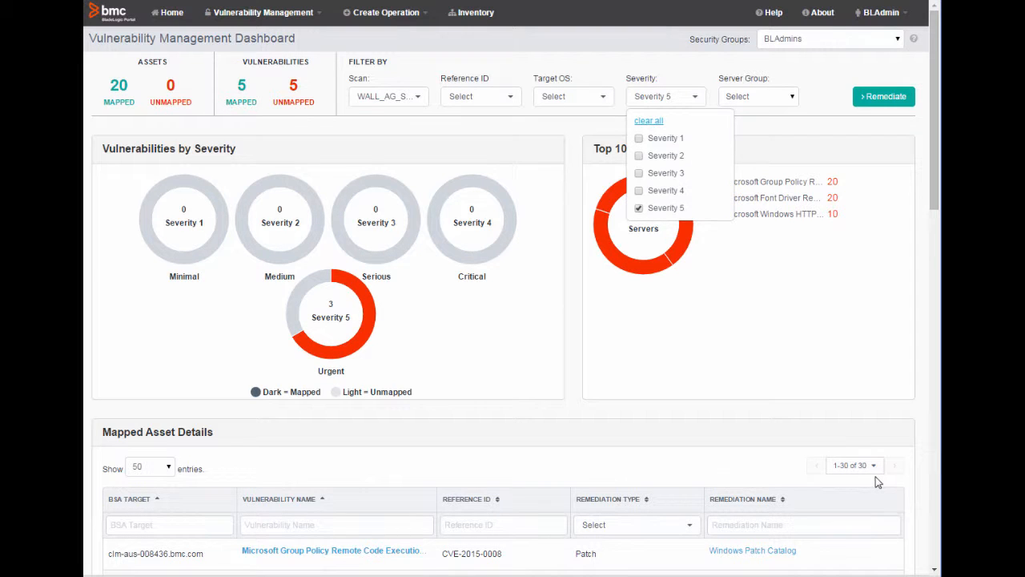
pyautogui.click(639, 209)
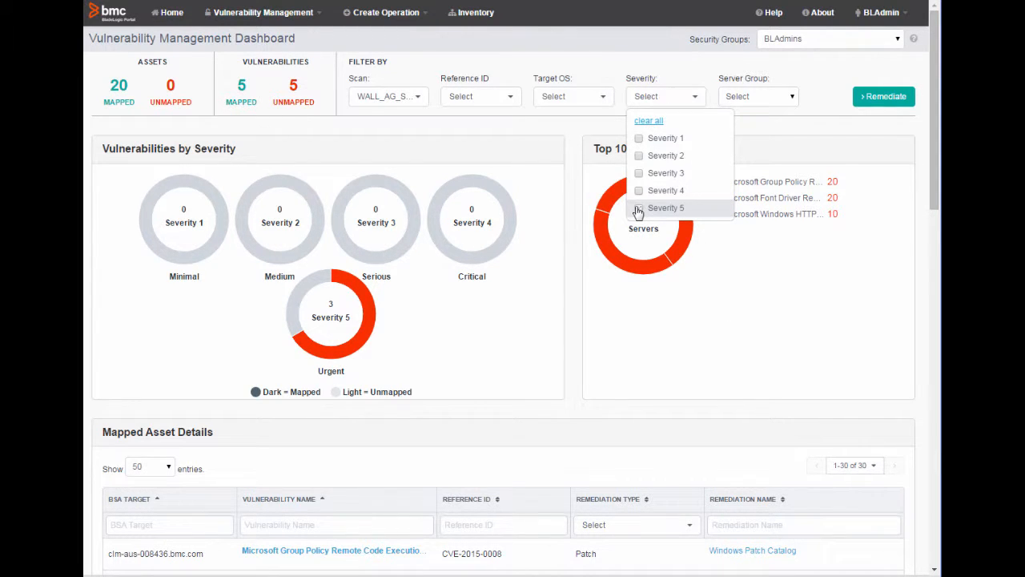
pyautogui.click(809, 66)
# Filter the dashboard to the wing1 server group
pyautogui.click(795, 98)
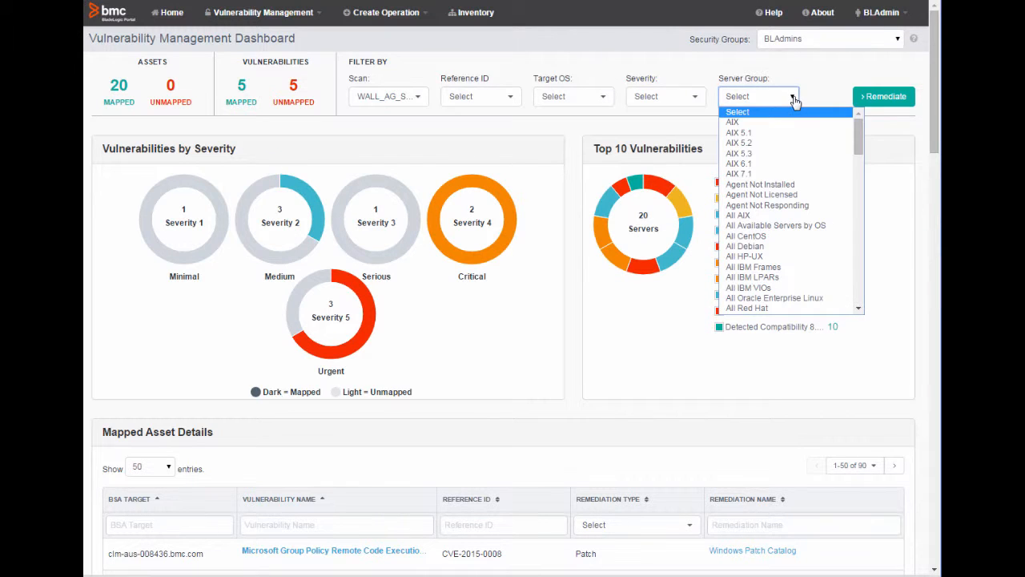
pyautogui.moveTo(858, 132); pyautogui.dragTo(856, 310)
pyautogui.click(801, 309)
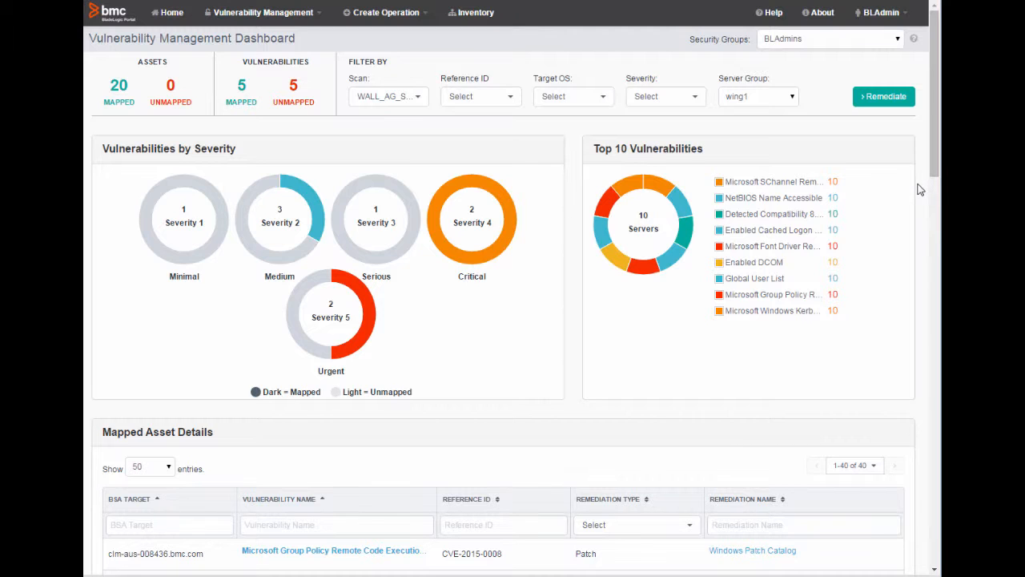
# Start a remediation operation for the filtered vulnerabilities, name it "September security fixes" and proceed to its remediations
pyautogui.click(884, 97)
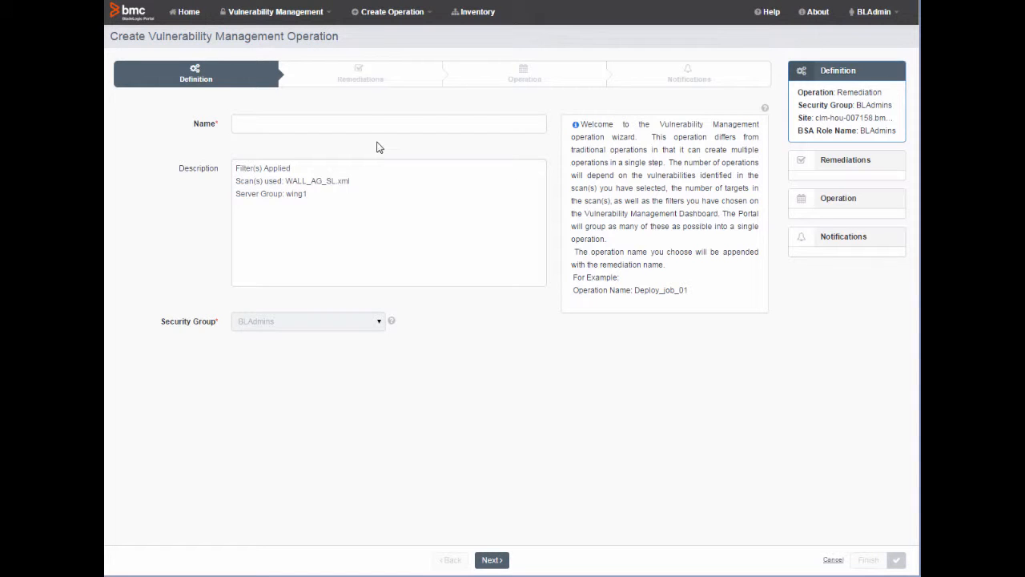
pyautogui.click(358, 118)
pyautogui.write('September security fixes')
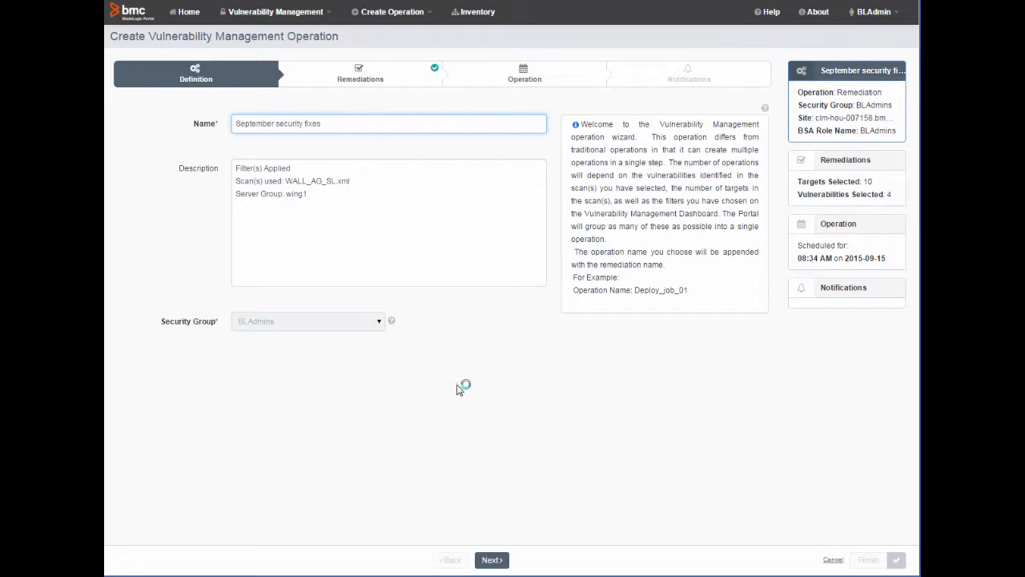
pyautogui.click(491, 560)
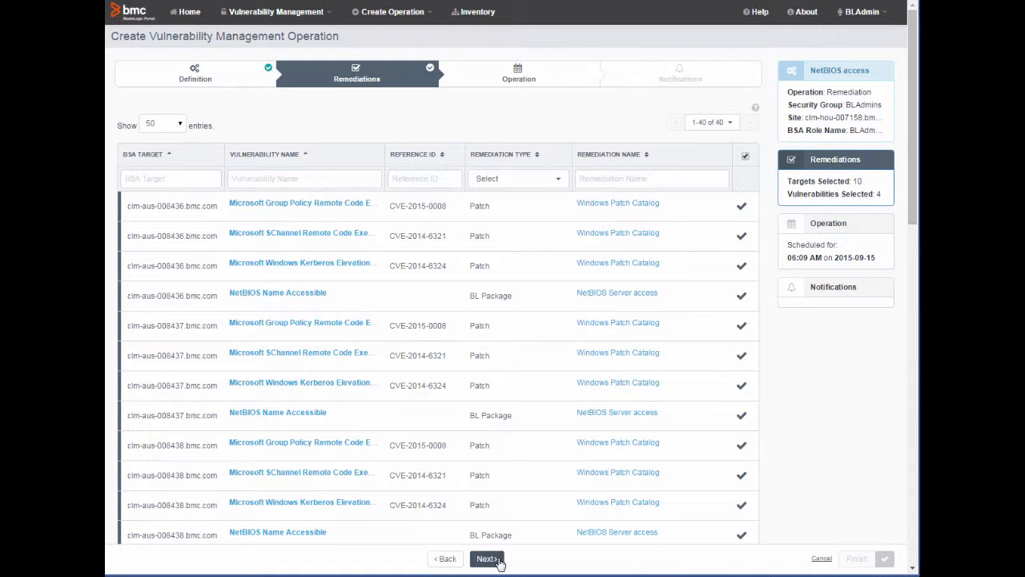
# Try excluding the first Microsoft Group Policy patch and listing only BLPACKAGE remediations, and clear the type filter
pyautogui.click(741, 208)
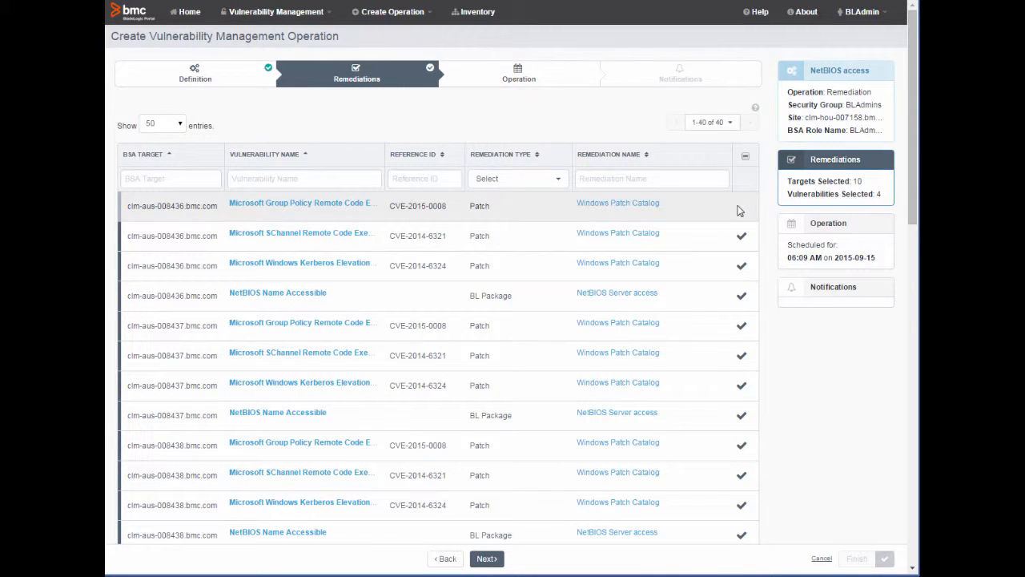
pyautogui.click(559, 181)
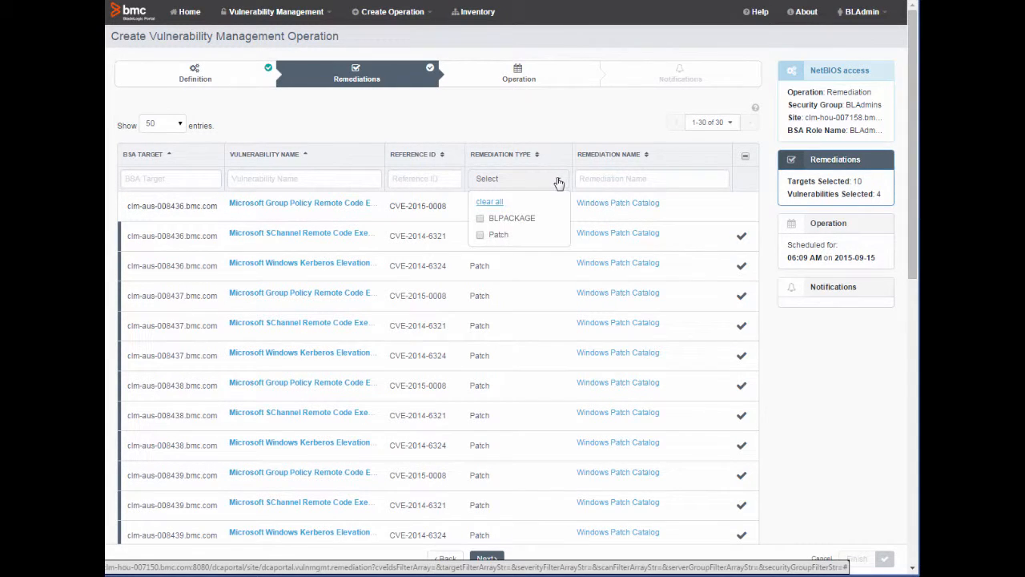
pyautogui.click(480, 221)
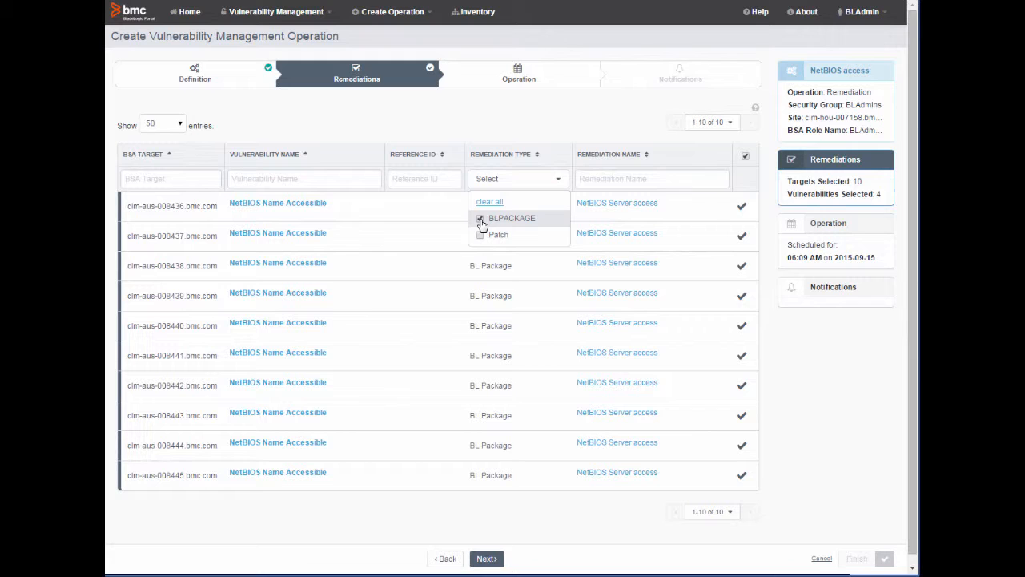
pyautogui.click(489, 202)
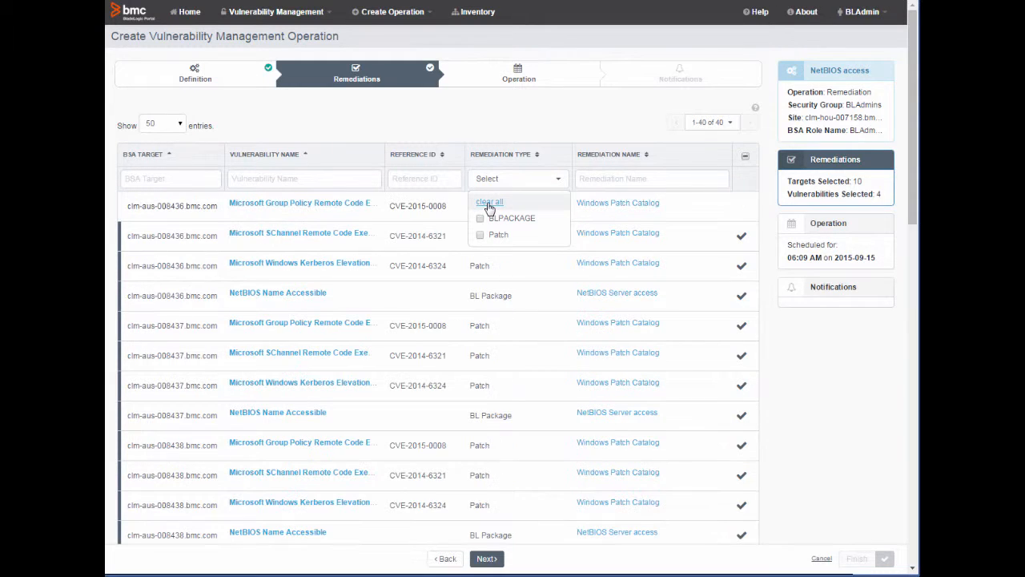
pyautogui.click(570, 118)
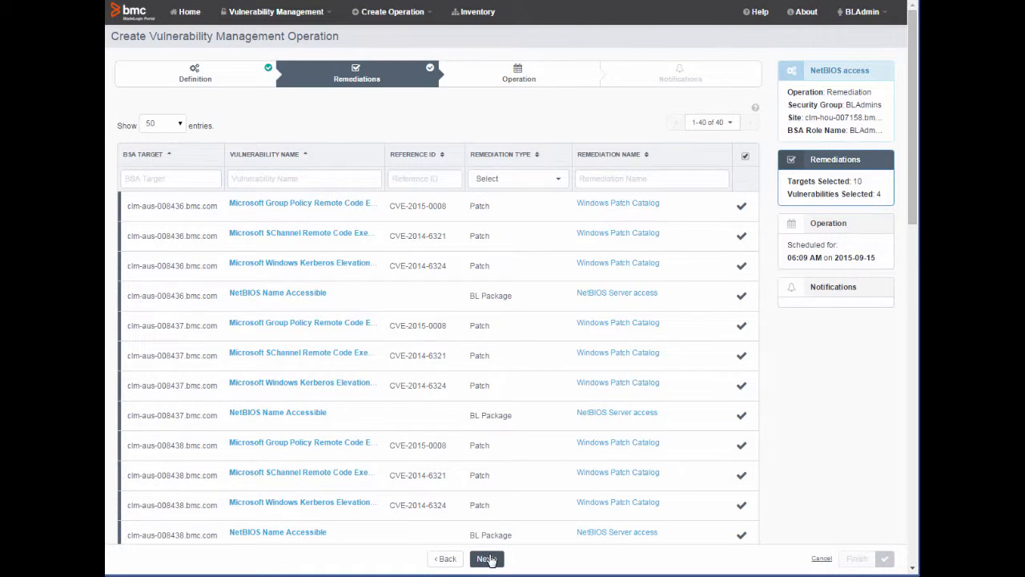
# Accept the selected remediations, save the job in /Jobs/Workspace and choose Change Management Automatic Approval as the approval type
pyautogui.click(489, 558)
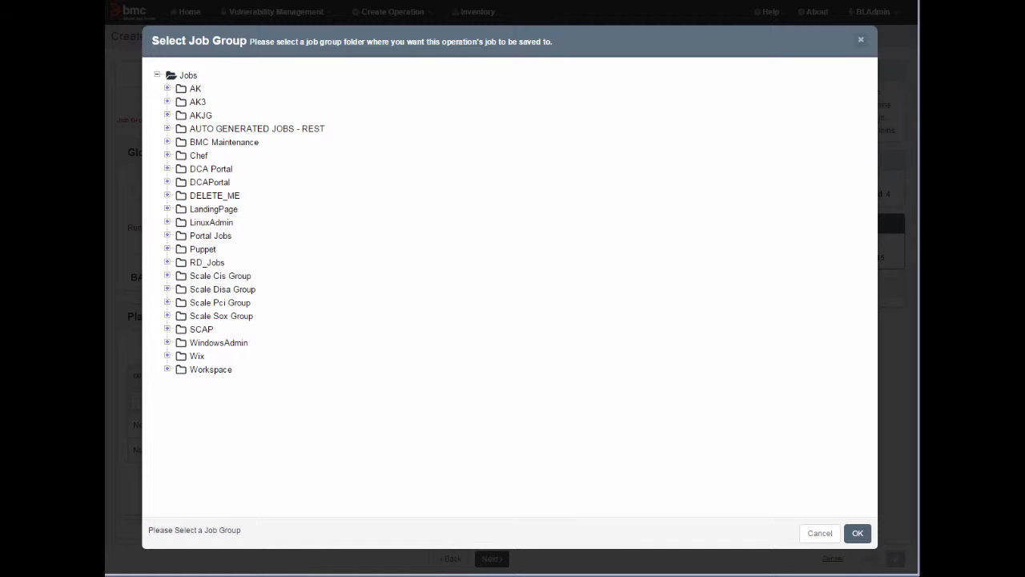
pyautogui.click(183, 371)
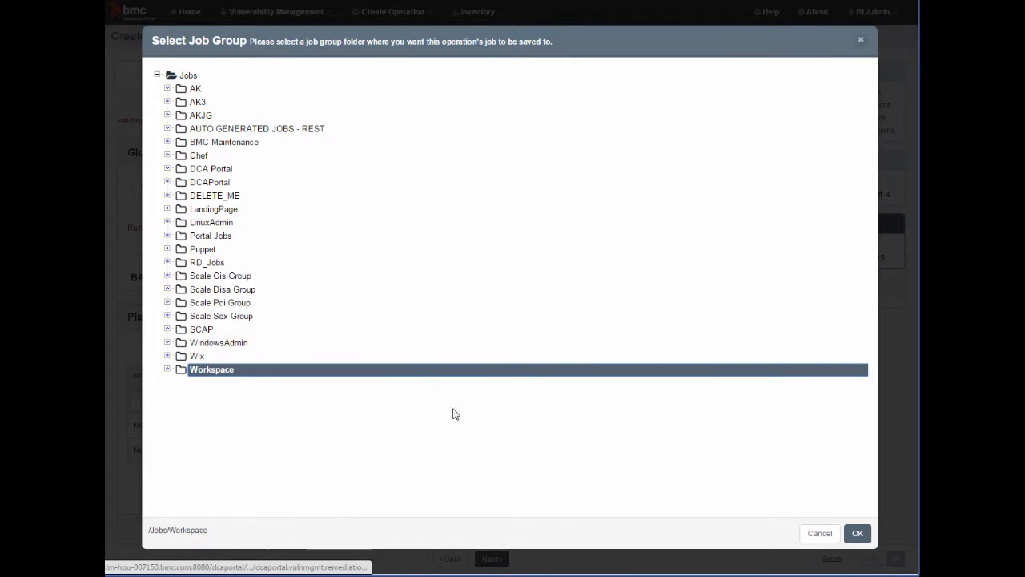
pyautogui.click(857, 533)
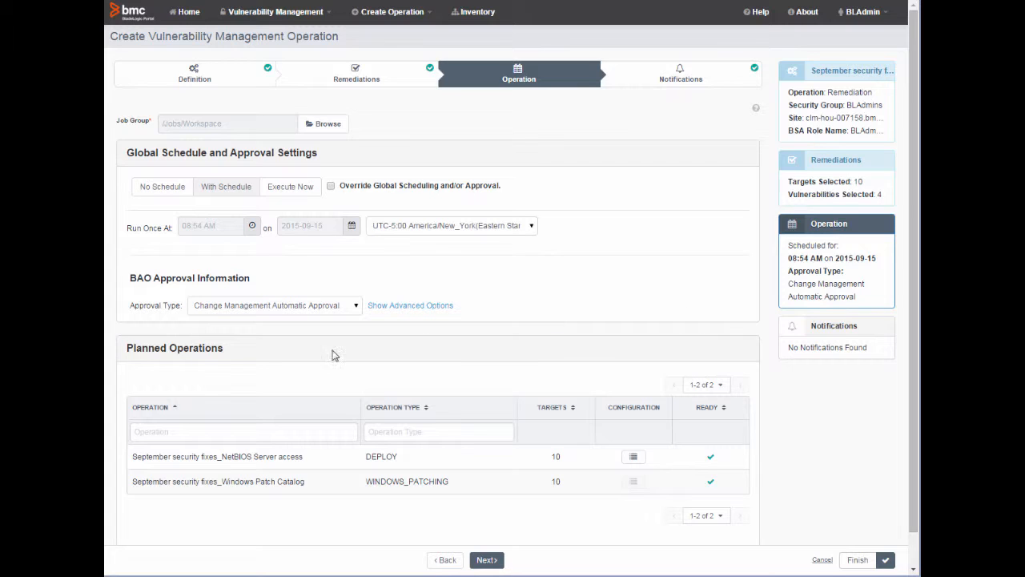
pyautogui.click(353, 310)
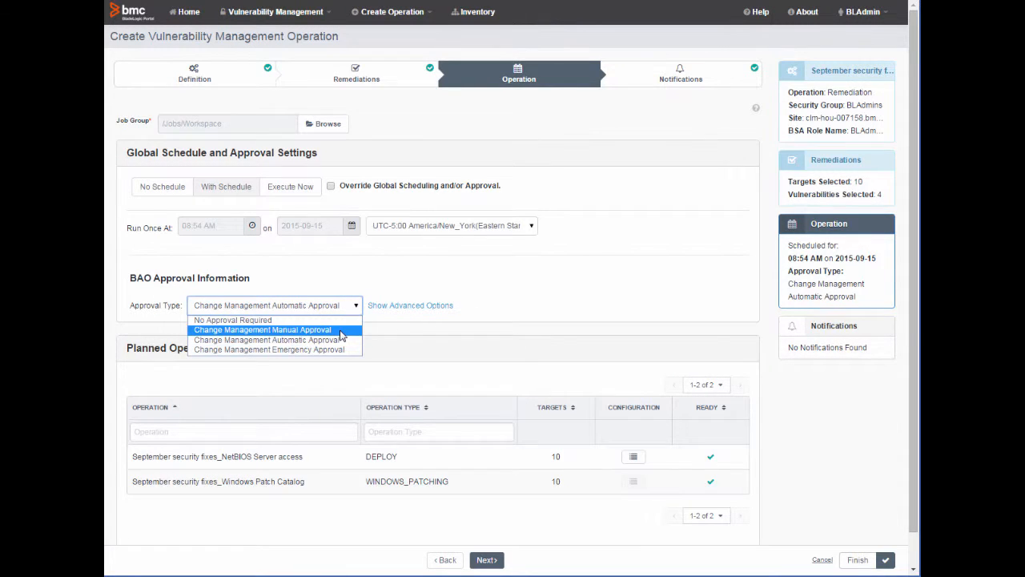
pyautogui.click(340, 342)
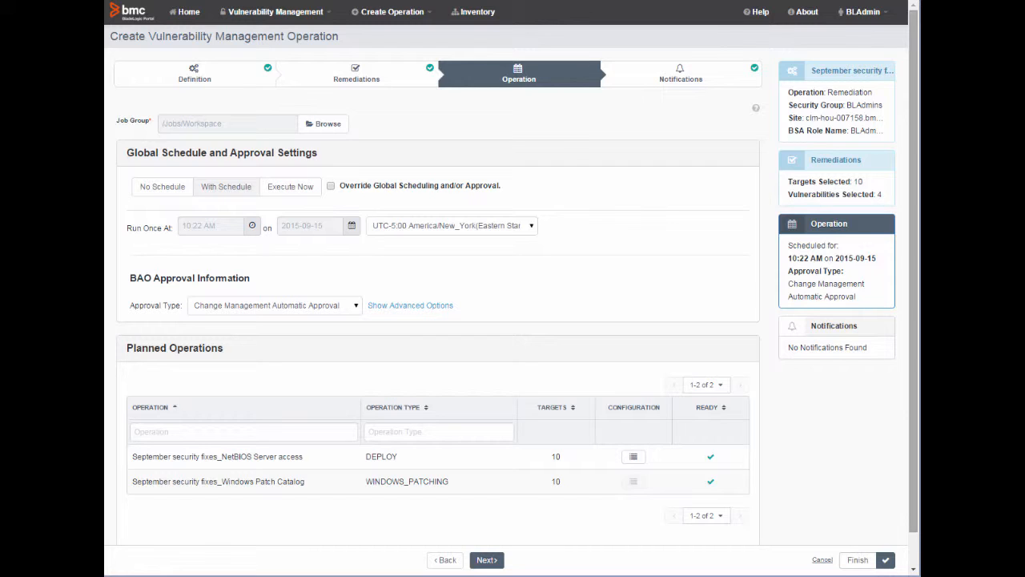
# Schedule the operation globally to run once at 01:00 AM on 2015-09-16
pyautogui.click(252, 227)
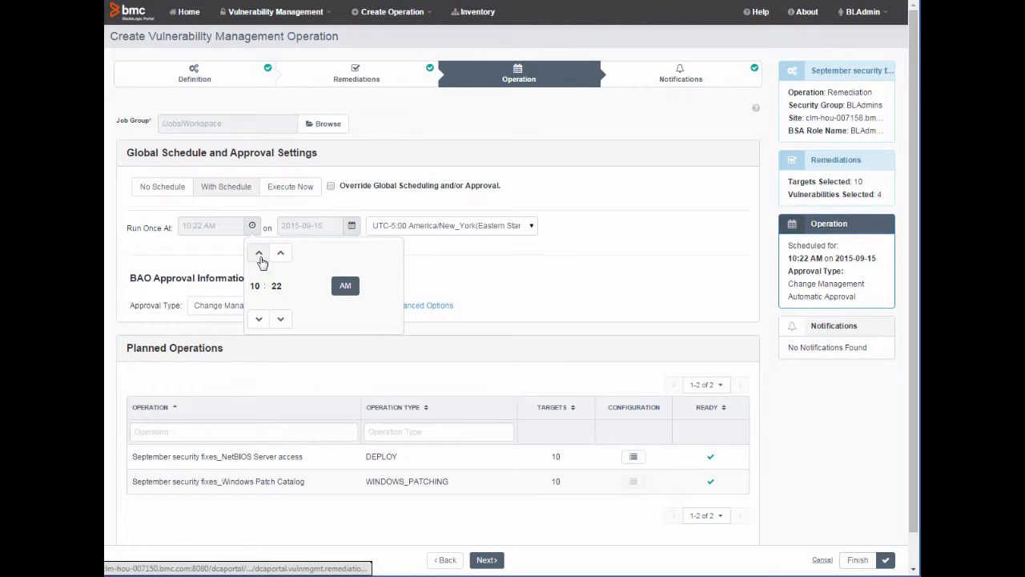
pyautogui.click(260, 254)
pyautogui.click(260, 255)
pyautogui.click(260, 255)
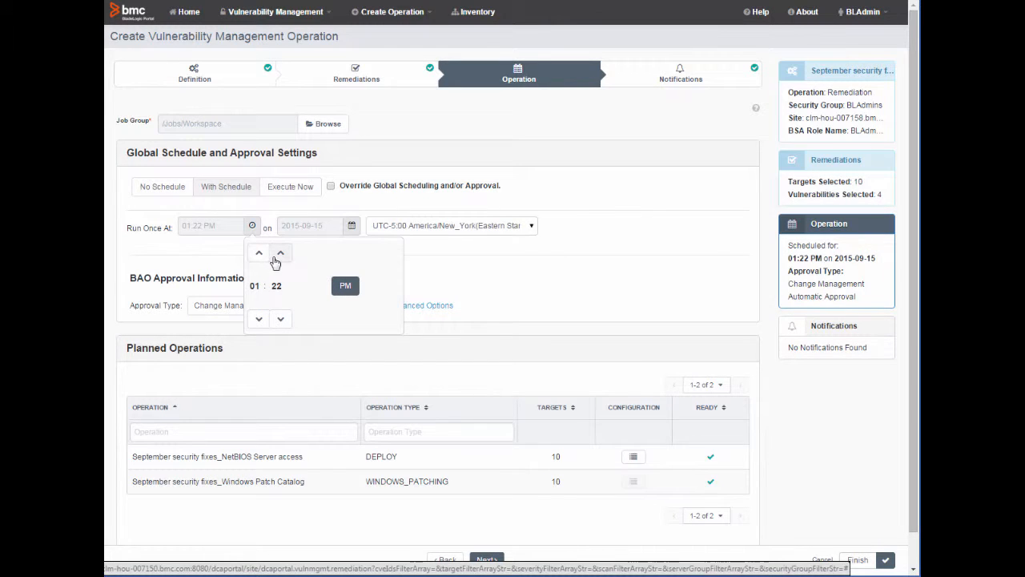
pyautogui.click(281, 320)
pyautogui.doubleClick(280, 322)
pyautogui.click(280, 322)
pyautogui.click(281, 322)
pyautogui.click(280, 321)
pyautogui.doubleClick(280, 321)
pyautogui.click(281, 321)
pyautogui.doubleClick(280, 321)
pyautogui.click(281, 321)
pyautogui.doubleClick(280, 321)
pyautogui.doubleClick(281, 321)
pyautogui.click(280, 321)
pyautogui.click(280, 322)
pyautogui.click(281, 321)
pyautogui.click(280, 322)
pyautogui.click(281, 321)
pyautogui.click(341, 291)
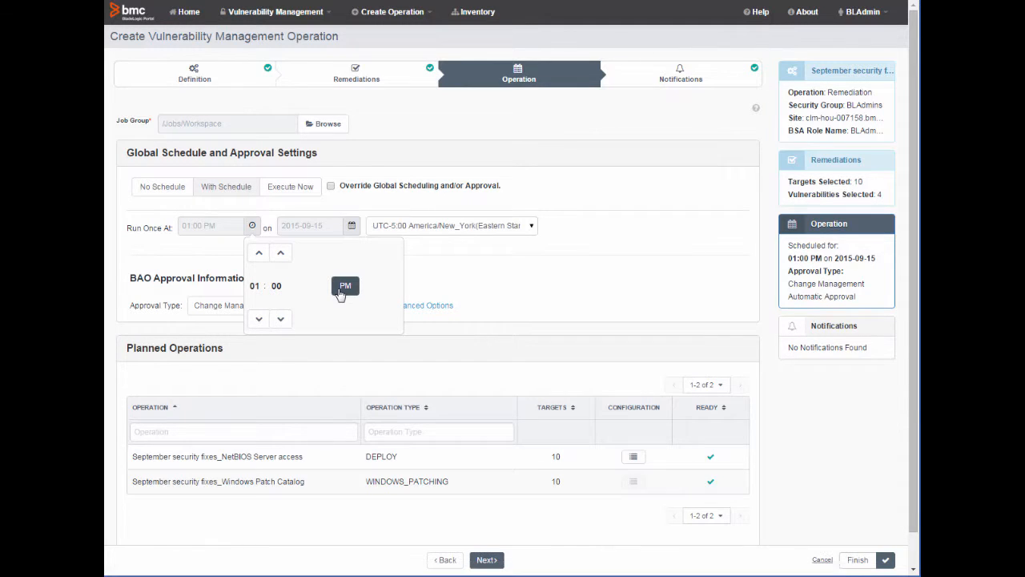
pyautogui.click(354, 232)
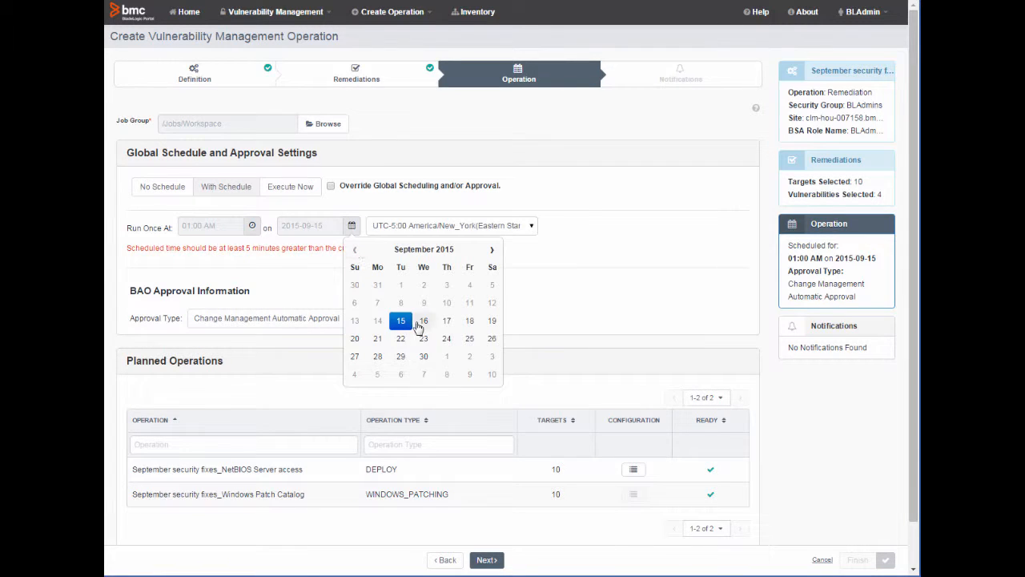
pyautogui.click(422, 323)
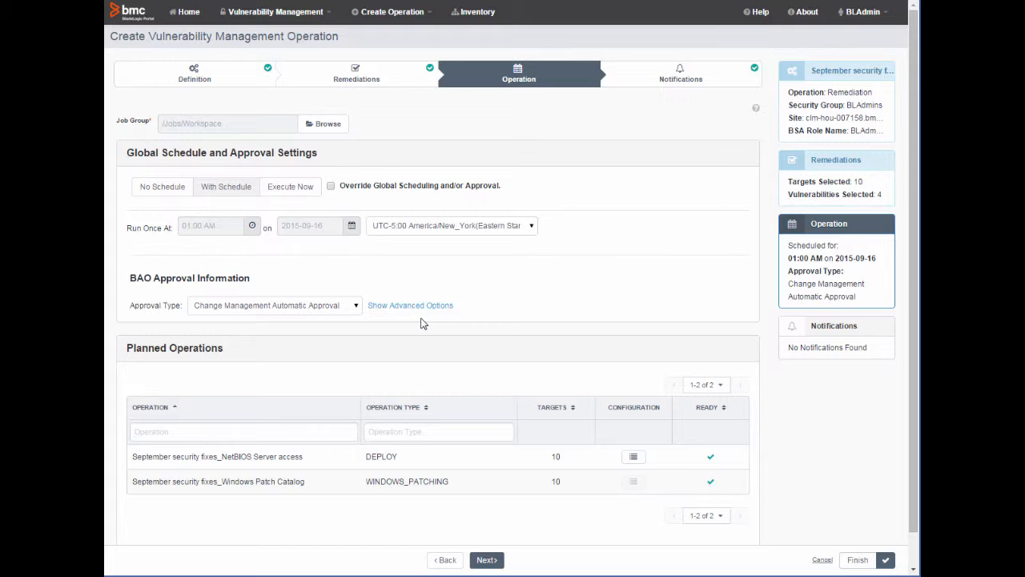
# Override the global schedule, set the Windows Patch Catalog operation's run date to 2015-09-19, and create the operation
pyautogui.click(332, 187)
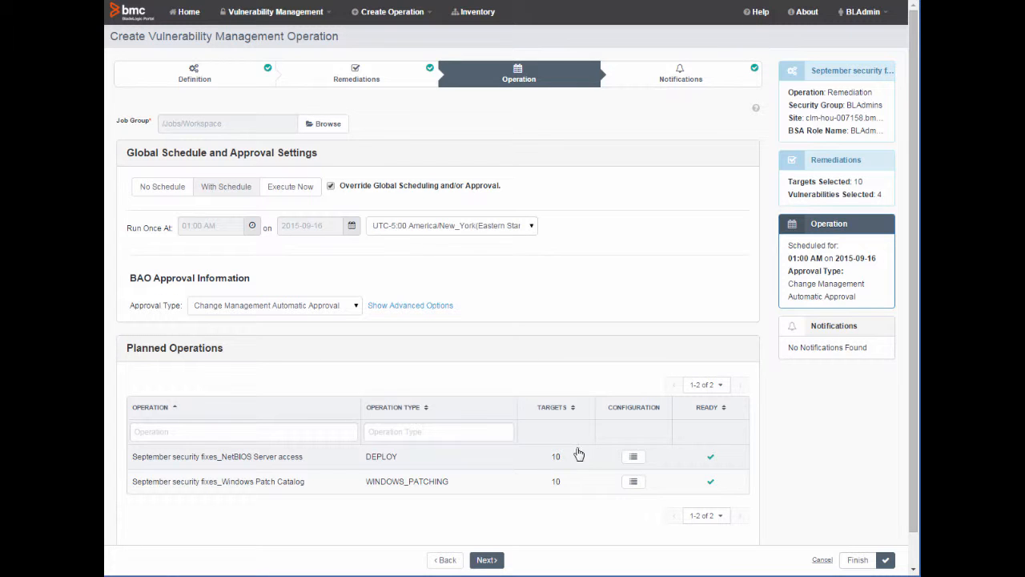
pyautogui.click(632, 483)
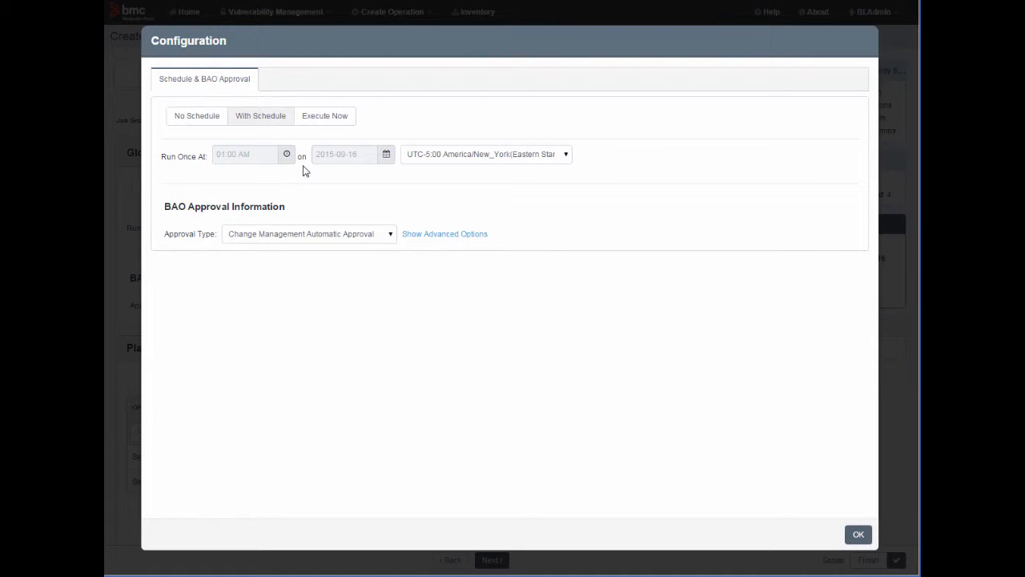
pyautogui.click(391, 163)
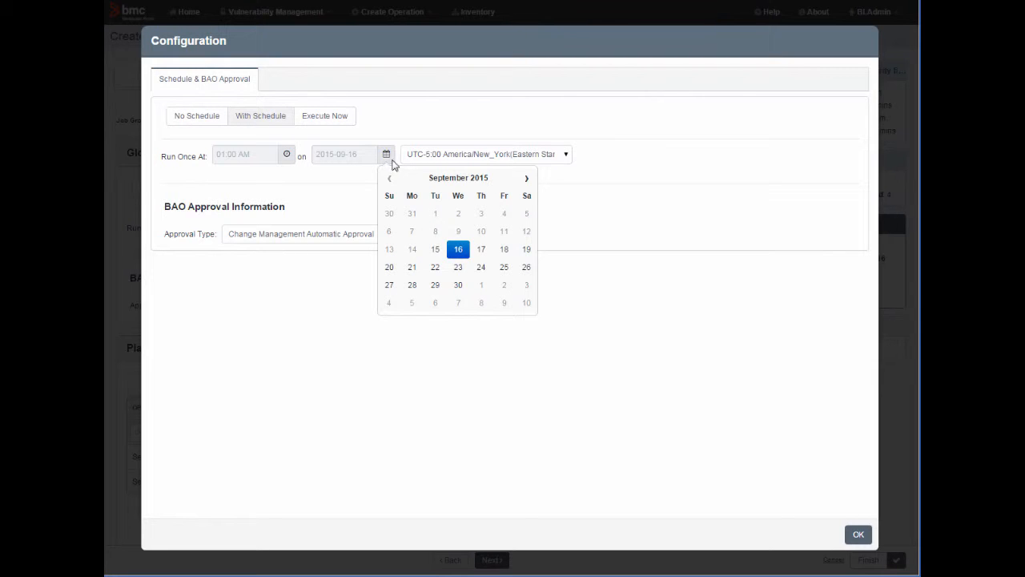
pyautogui.click(525, 254)
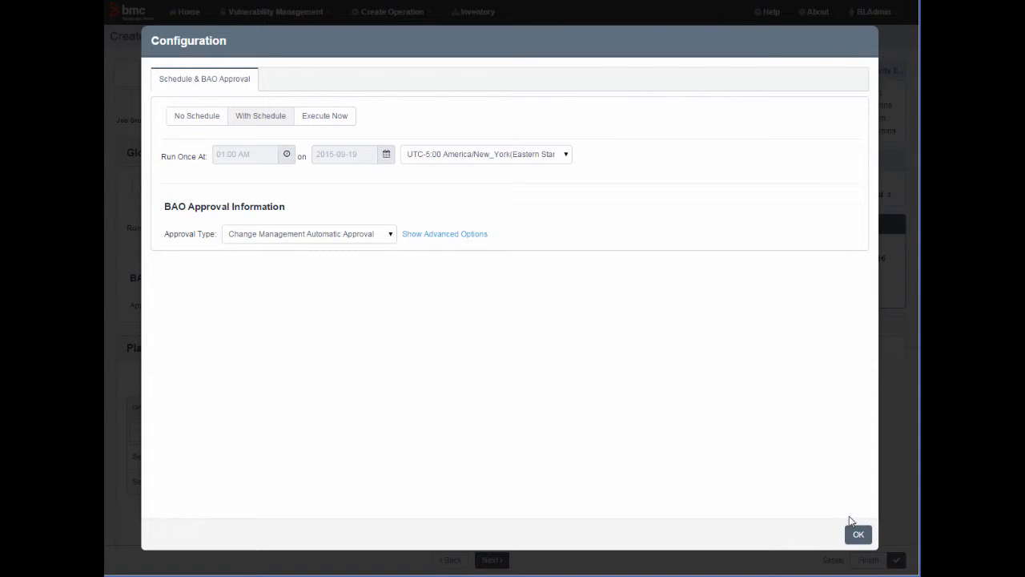
pyautogui.click(858, 535)
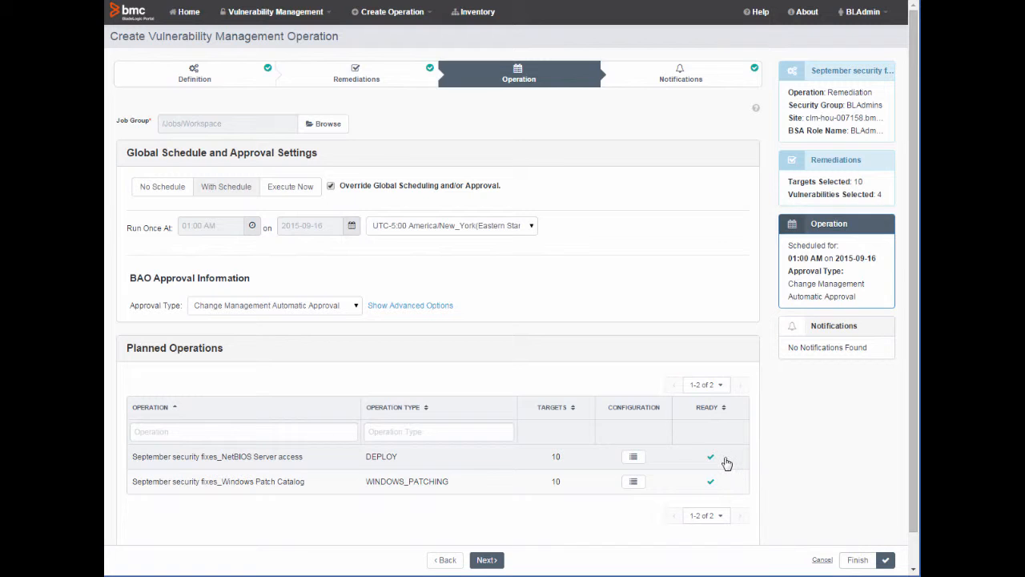
pyautogui.click(857, 560)
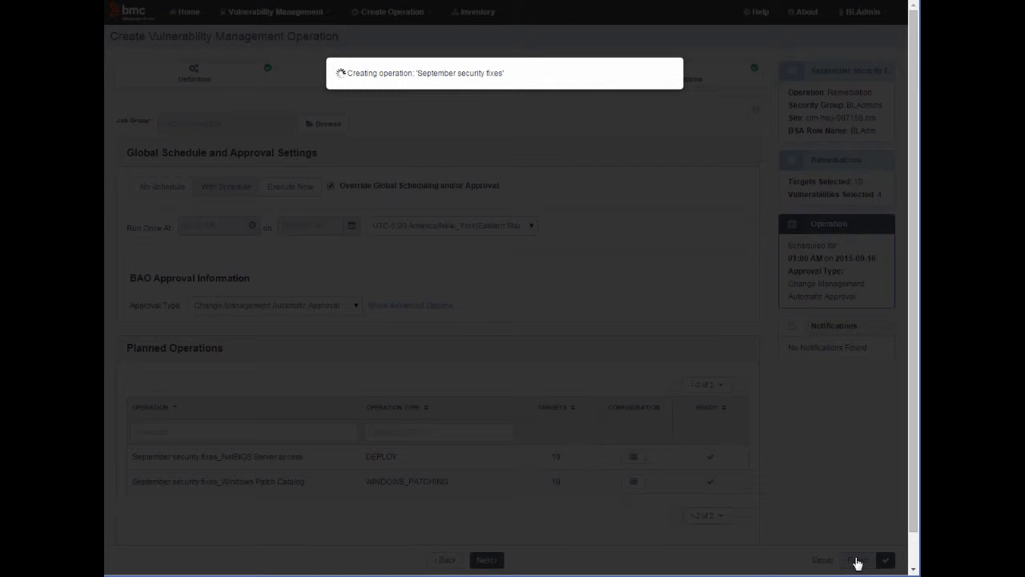